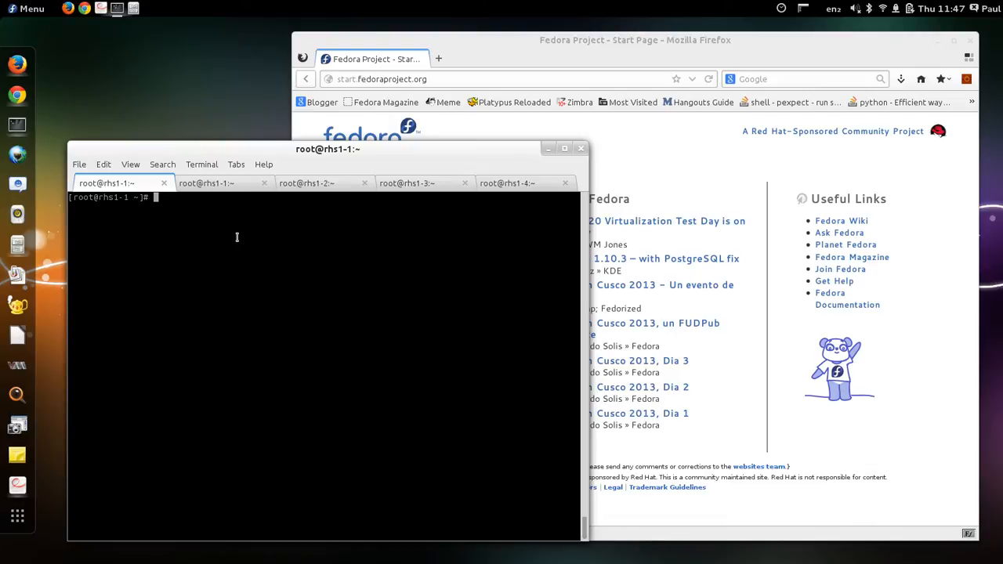
# Open the gluster console on rhs1-1 and check the peer status and the volume list.
pyautogui.write('gluster')
pyautogui.press('Return')
pyautogui.write('peer stat')
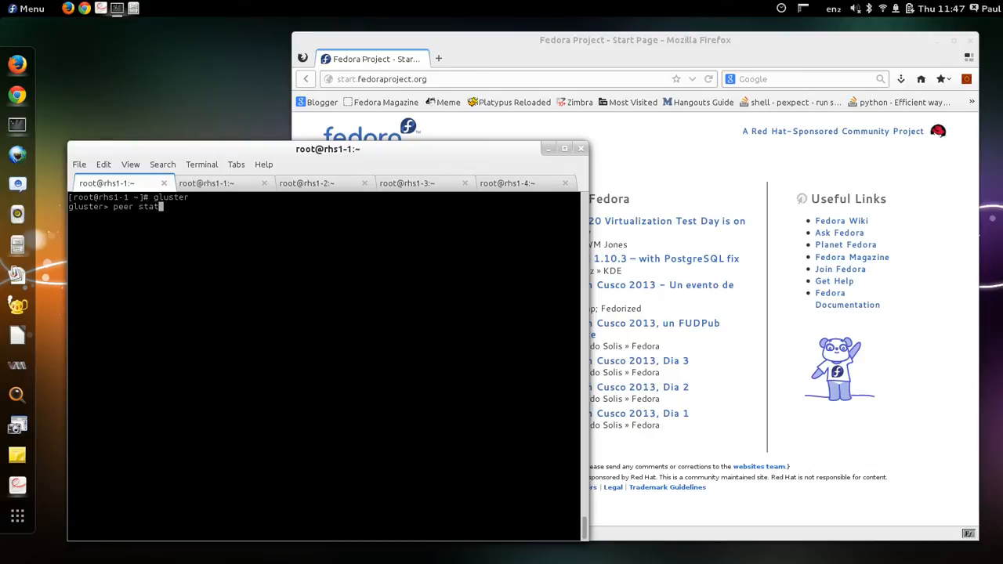
pyautogui.write('us')
pyautogui.press('Return')
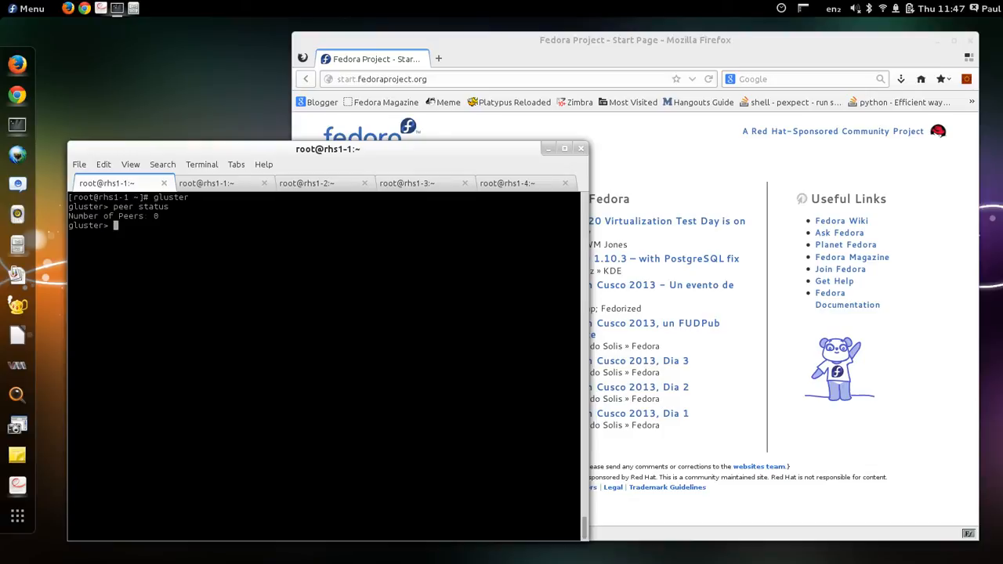
pyautogui.write('vol list')
pyautogui.press('Return')
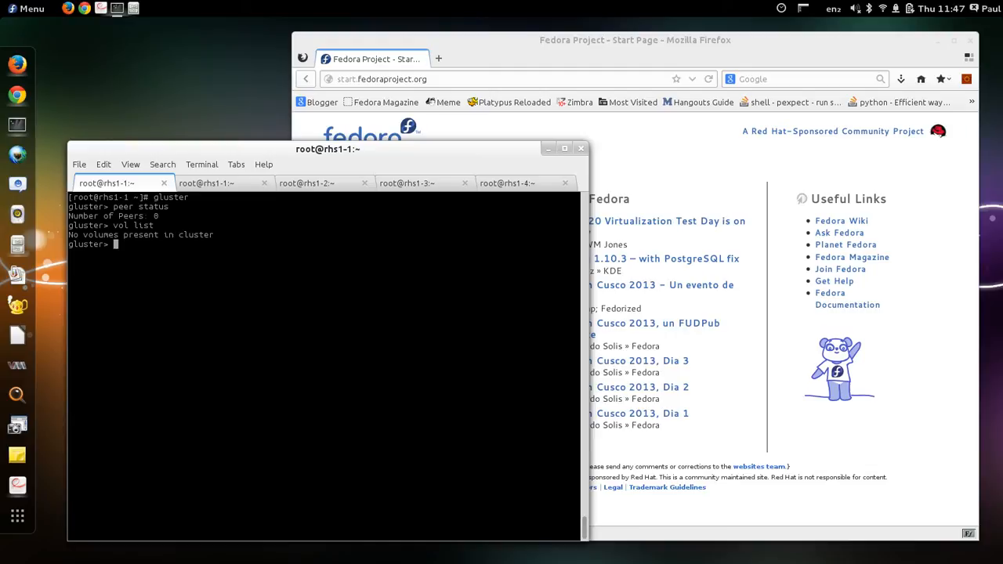
# Leave the gluster console, clear the terminal, and run ./gluster-deploy.py from the gluster-deploy directory.
pyautogui.hotkey('ctrl', 'd')
pyautogui.write('clear')
pyautogui.press('Return')
pyautogui.write('cd')
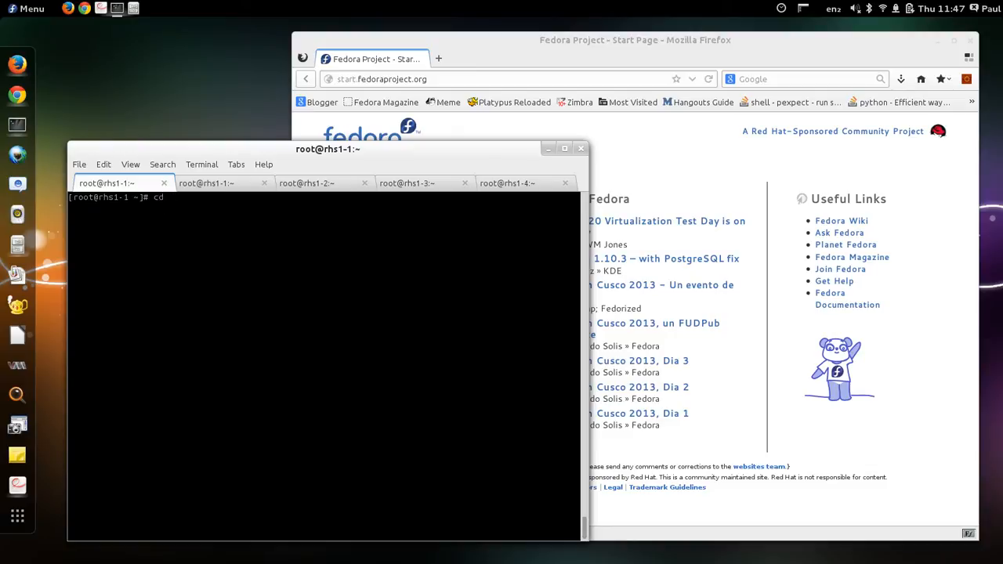
pyautogui.write(' gluster-deploy')
pyautogui.press('Return')
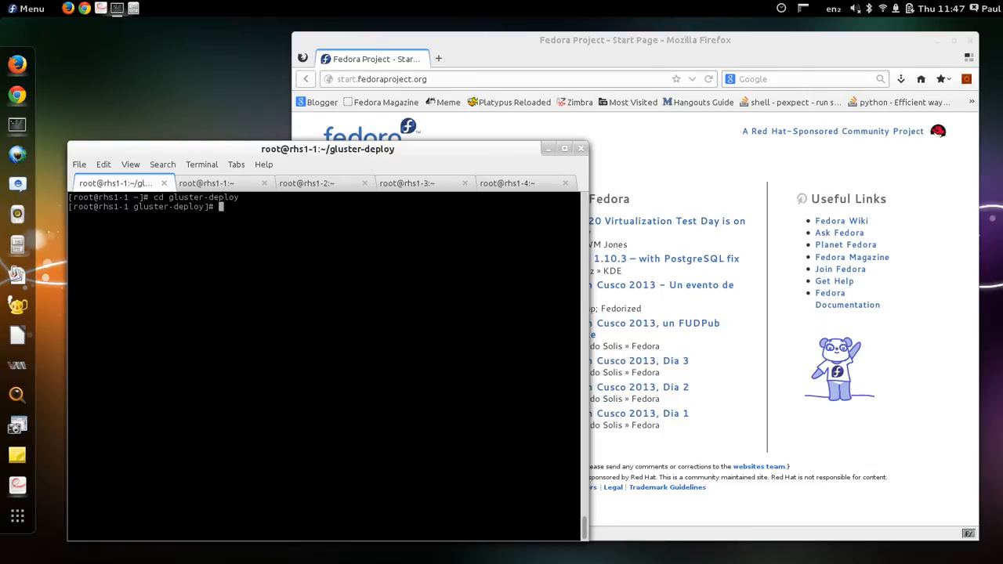
pyautogui.write('./gluster-deploy.py')
pyautogui.press('Return')
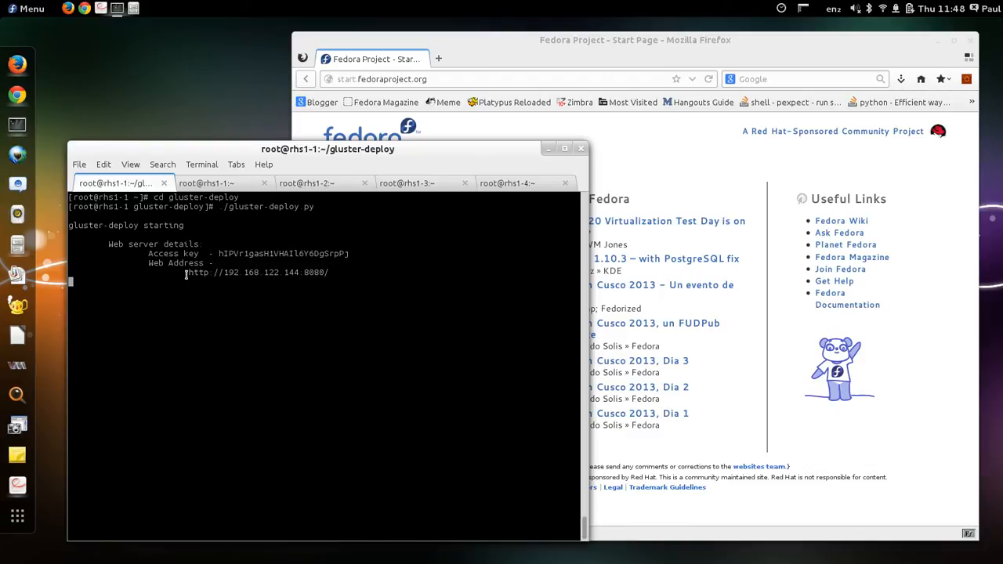
# Copy the web address printed by gluster-deploy and open it in a new Firefox tab.
pyautogui.moveTo(188, 273); pyautogui.dragTo(330, 269)
pyautogui.click(104, 164)
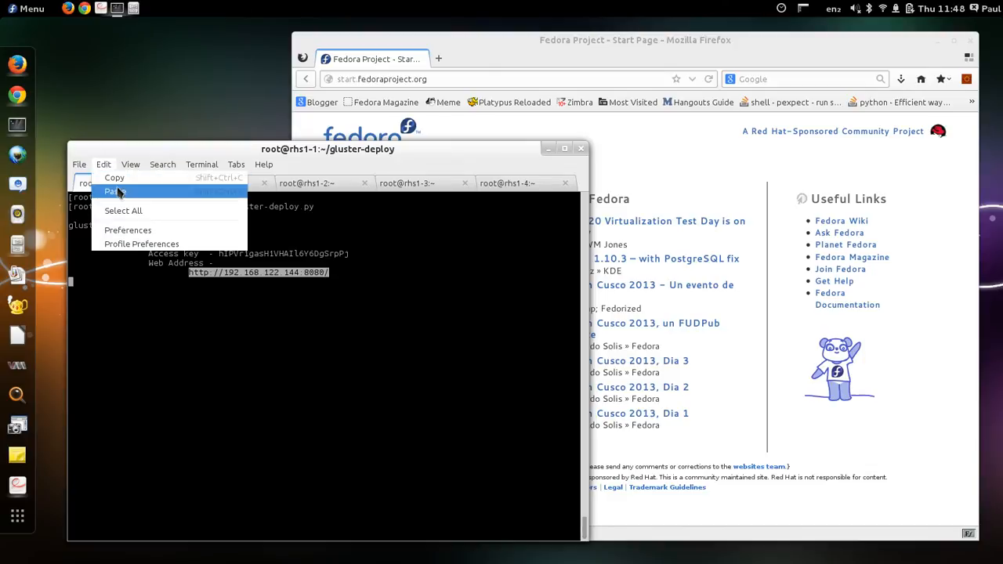
pyautogui.click(125, 182)
pyautogui.click(448, 38)
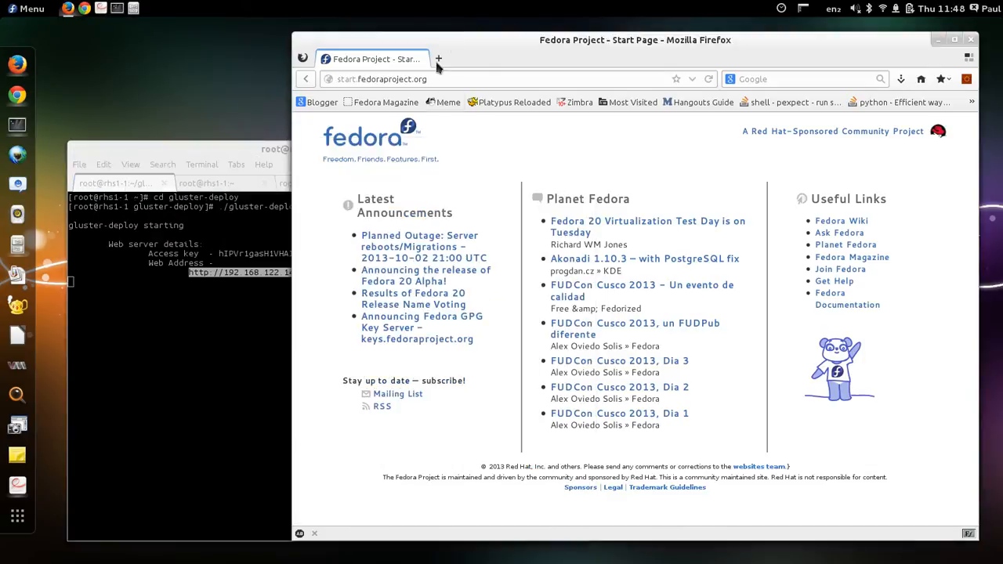
pyautogui.click(438, 59)
pyautogui.rightClick(449, 84)
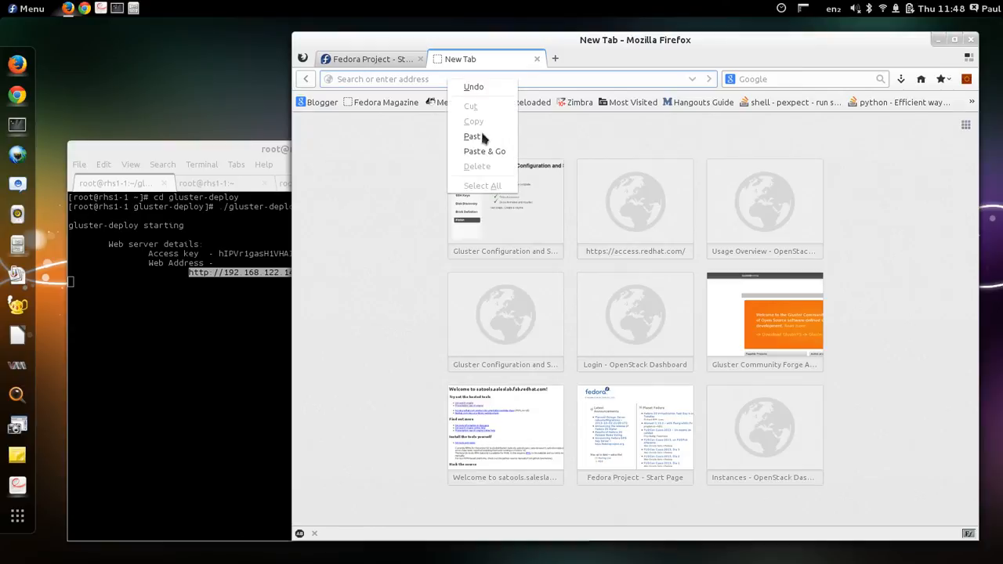
pyautogui.click(483, 153)
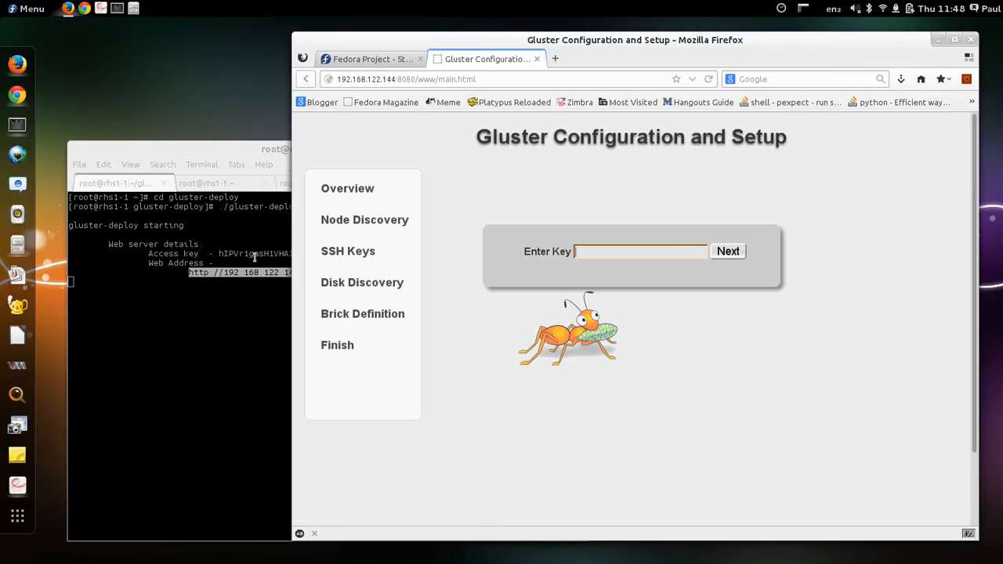
# Submit the access key in the setup wizard and continue past the overview to Node Discovery.
pyautogui.click(735, 252)
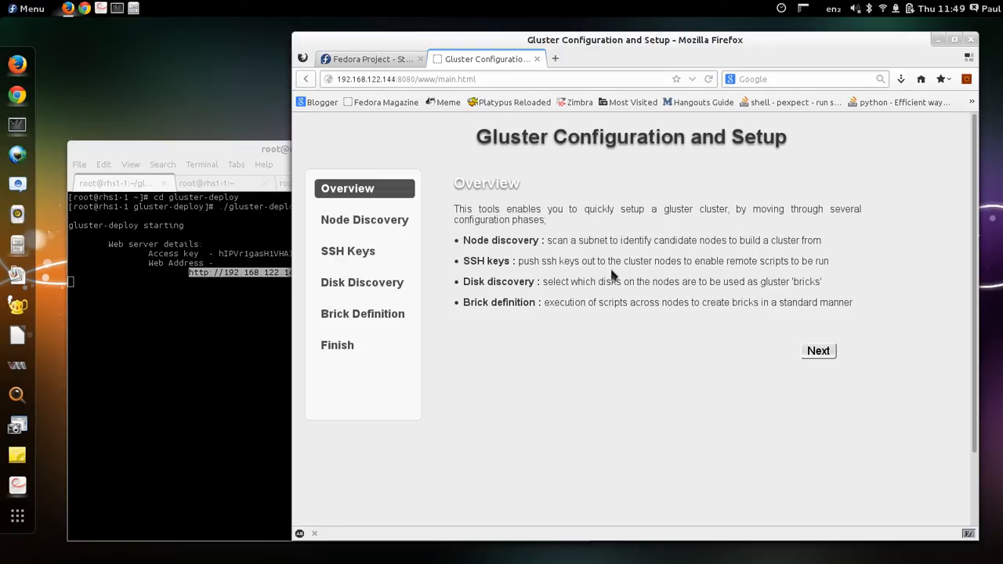
pyautogui.click(818, 351)
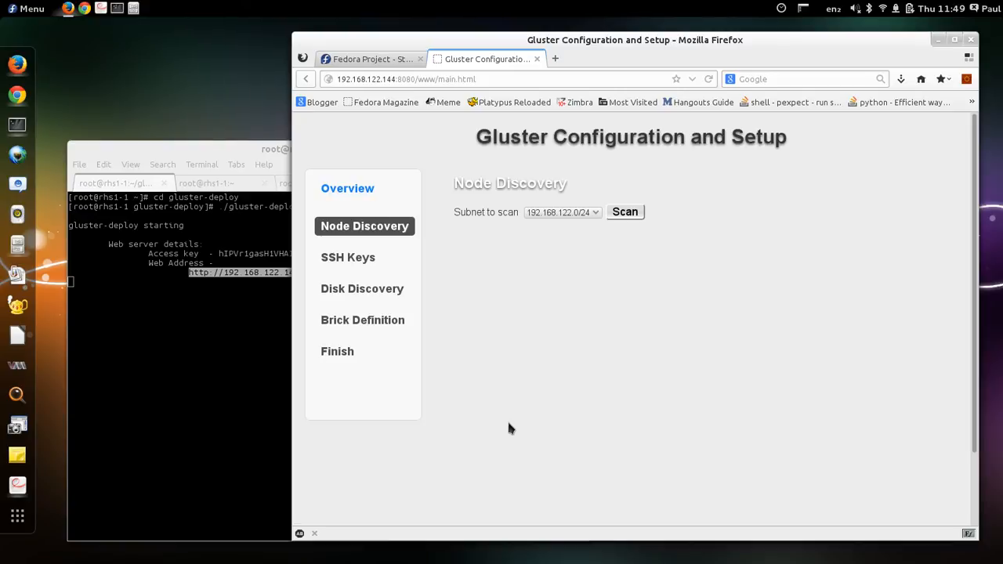
# Scan subnet 192.168.122.0/24 for nodes and follow gluster-deploy/gluster-deploy.log with tail -f in the second rhs1-1 terminal session.
pyautogui.click(624, 213)
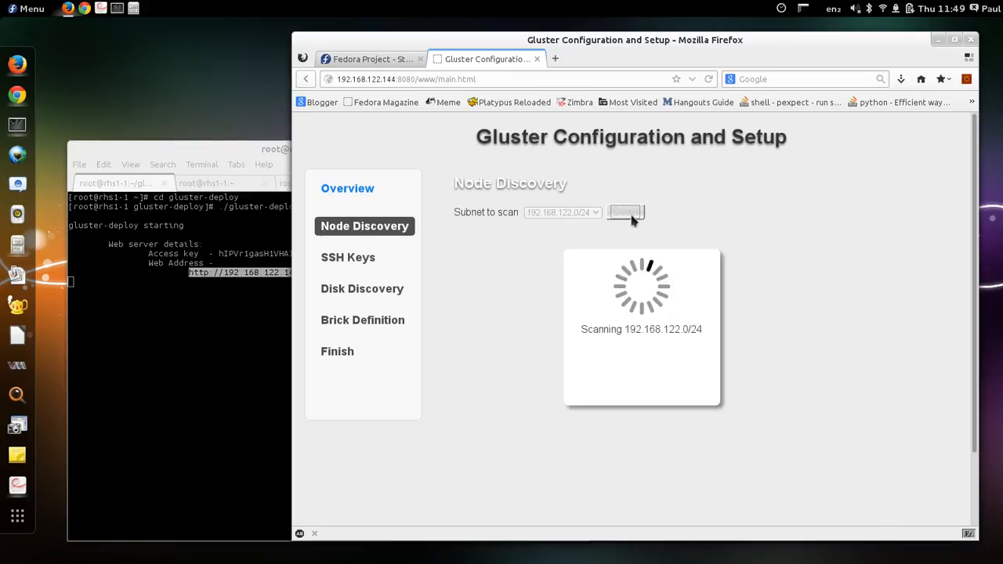
pyautogui.click(237, 168)
pyautogui.click(233, 184)
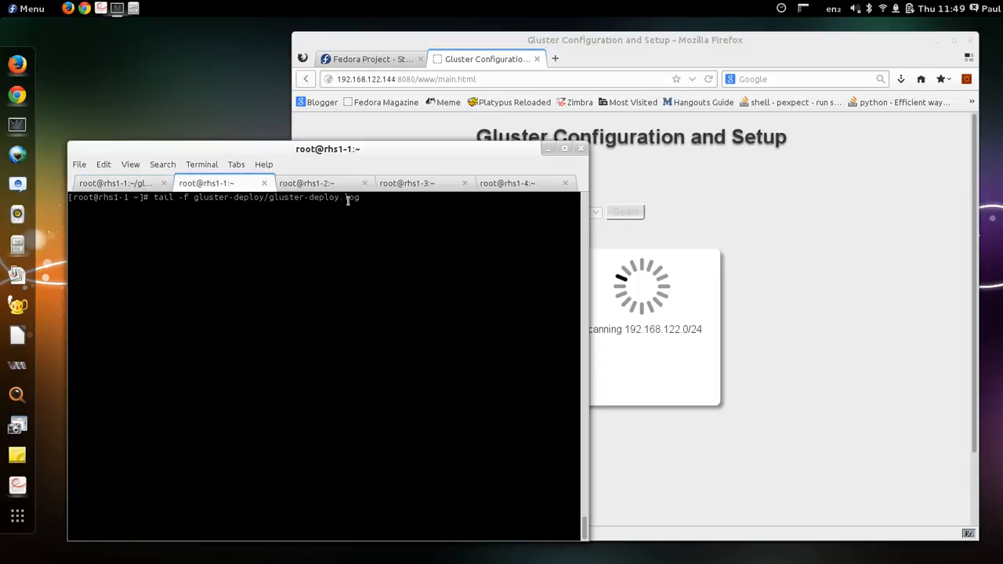
pyautogui.press('Return')
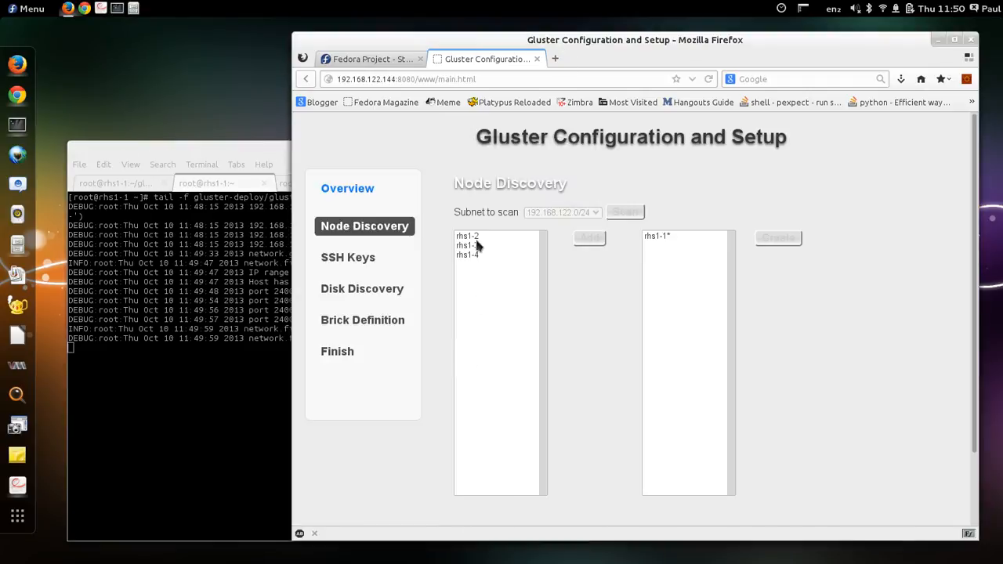
# Add nodes rhs1-2, rhs1-3 and rhs1-4, create the cluster while checking the log, and continue to SSH Keys.
pyautogui.click(477, 236)
pyautogui.keyDown('shift'); pyautogui.click(474, 256); pyautogui.keyUp('shift')
pyautogui.click(589, 238)
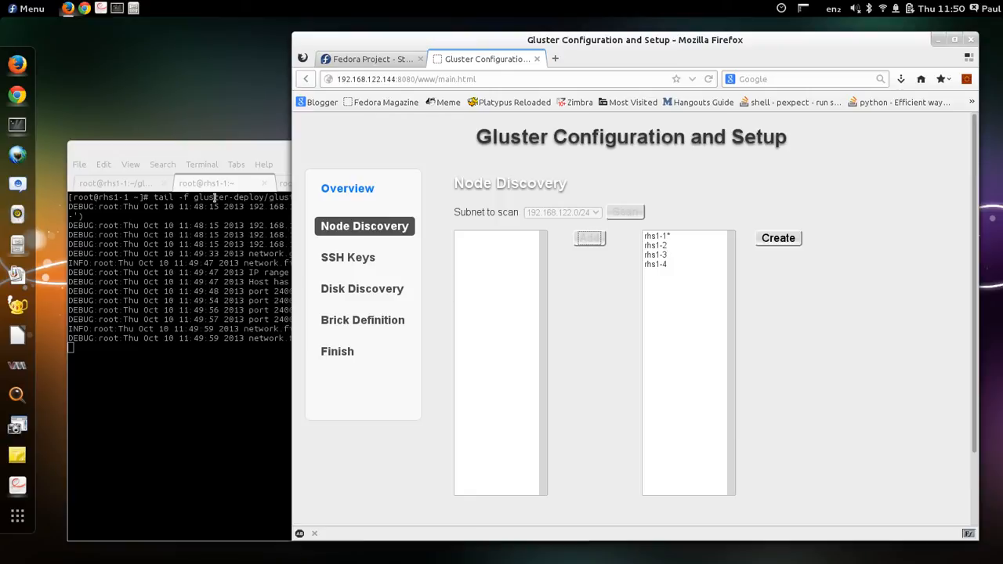
pyautogui.click(218, 148)
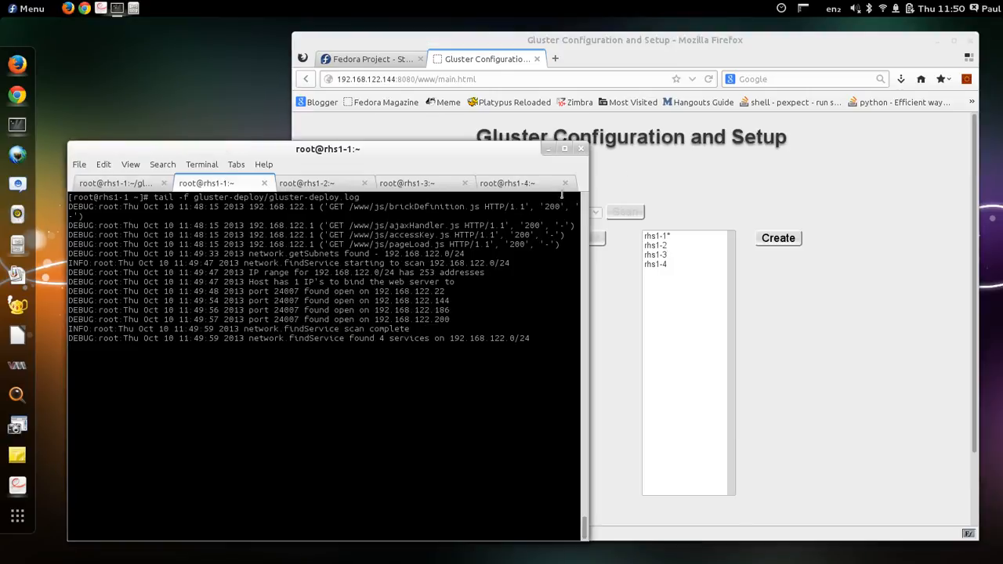
pyautogui.click(692, 39)
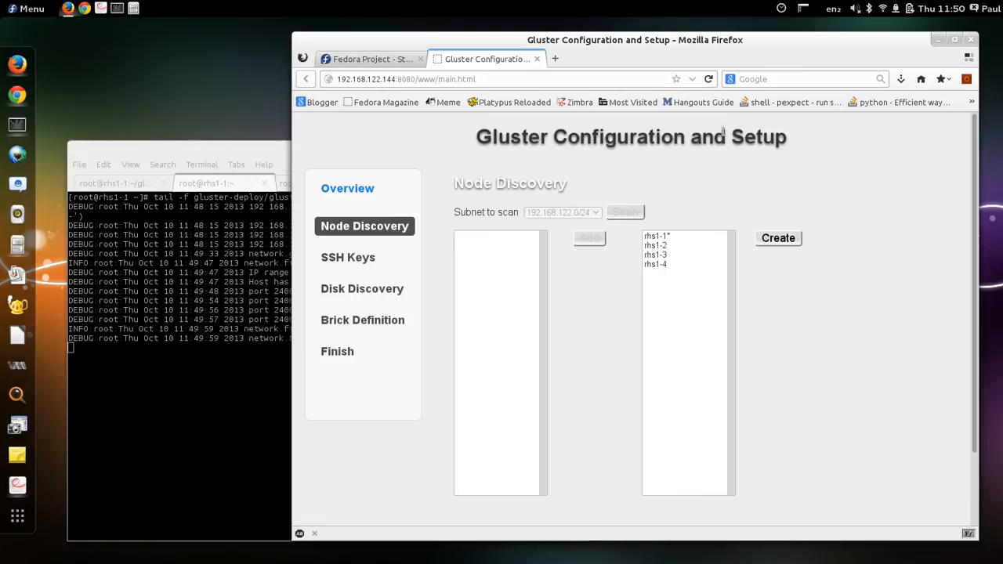
pyautogui.click(767, 245)
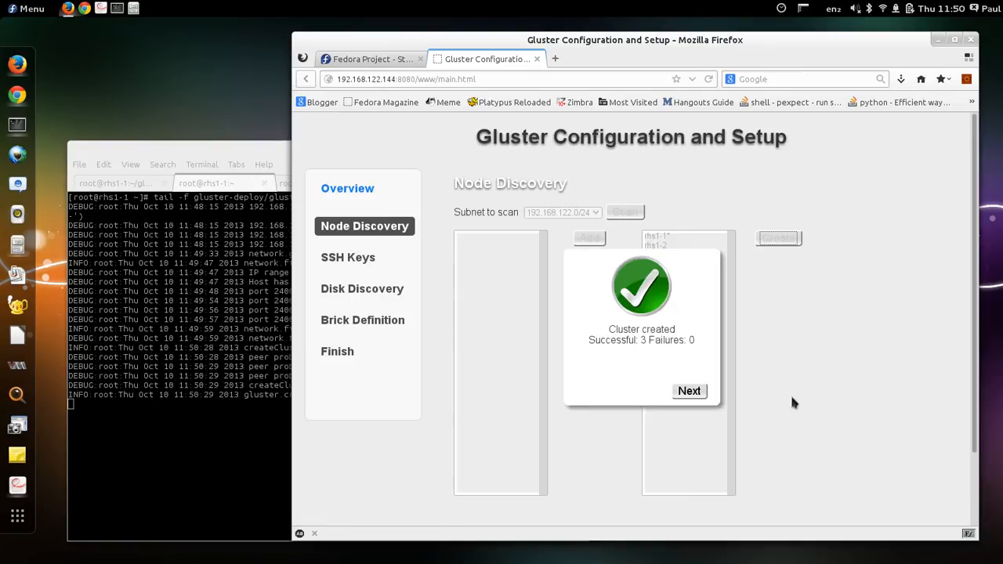
pyautogui.click(250, 144)
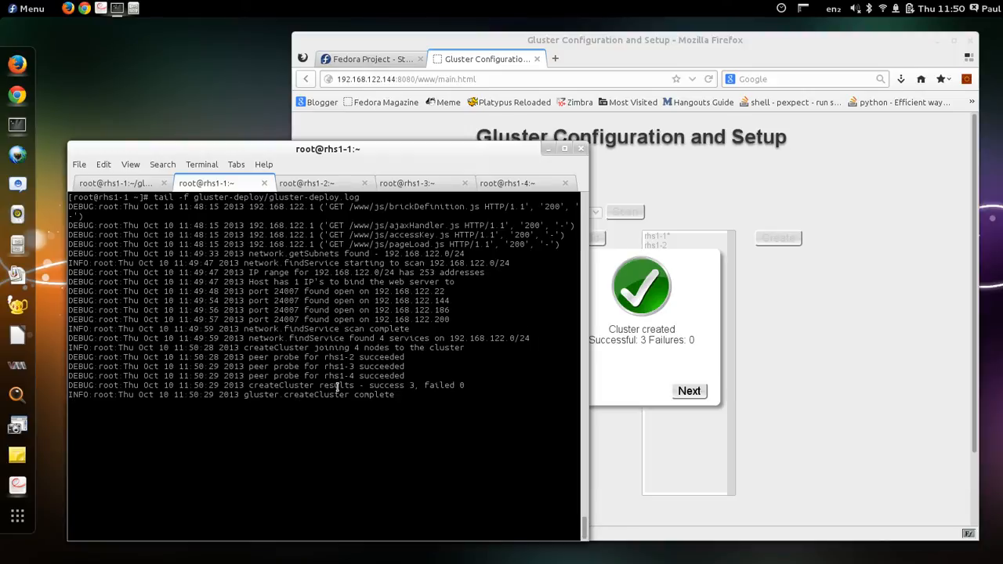
pyautogui.click(684, 356)
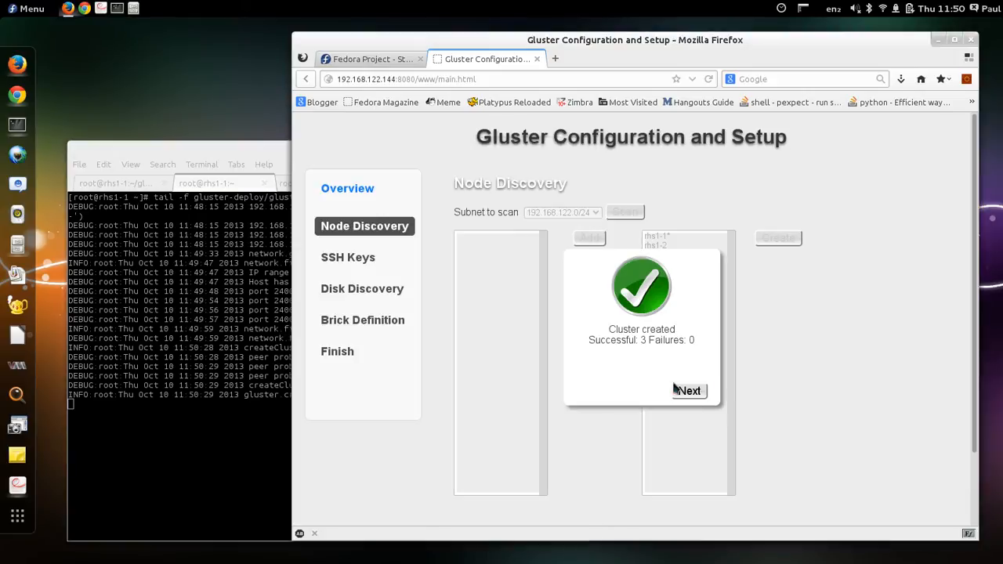
pyautogui.click(690, 392)
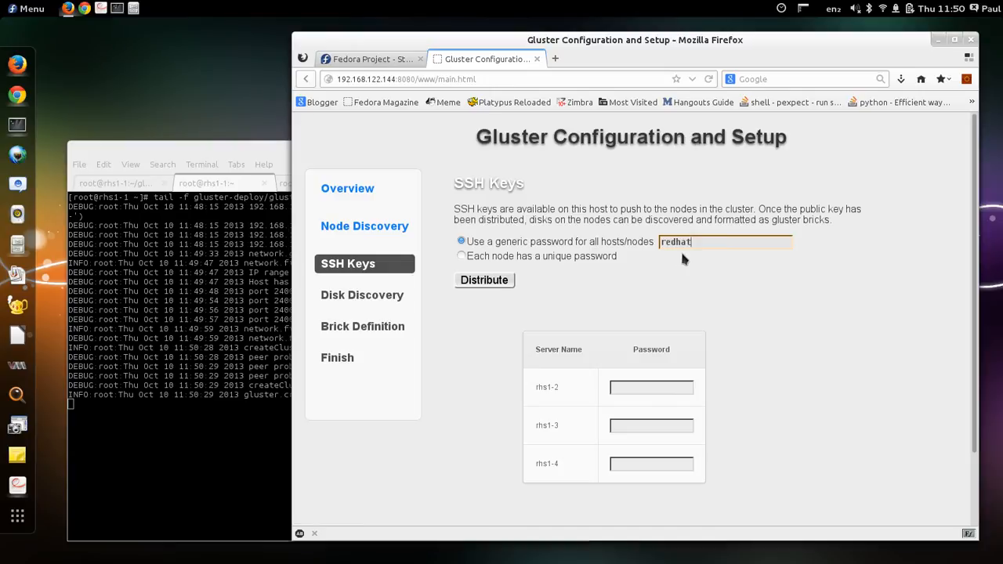
# Distribute the SSH keys using one generic password for all nodes, check the log, and continue to Disk Discovery.
pyautogui.click(510, 283)
pyautogui.click(462, 258)
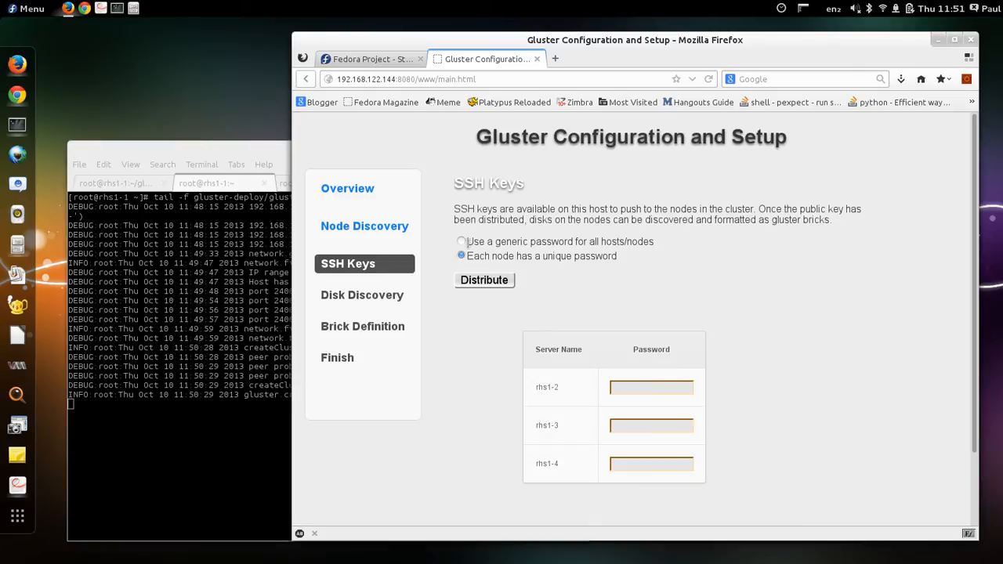
pyautogui.click(466, 245)
pyautogui.click(502, 281)
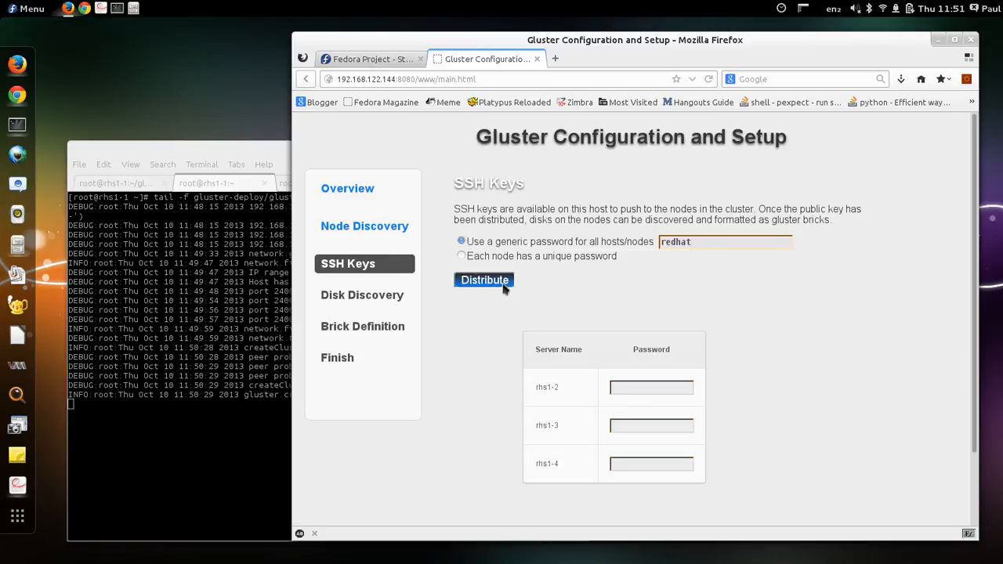
pyautogui.click(269, 145)
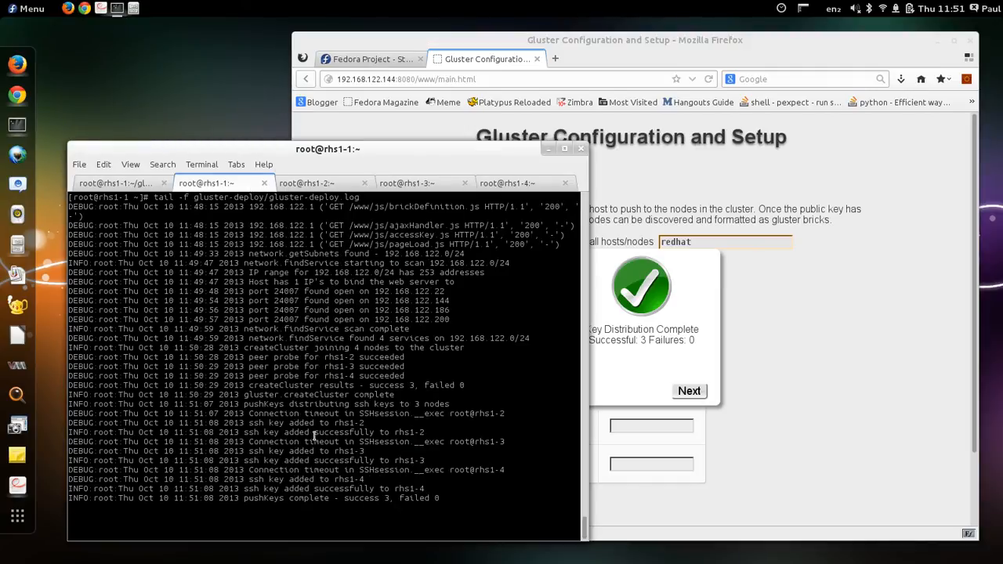
pyautogui.click(690, 169)
pyautogui.click(689, 391)
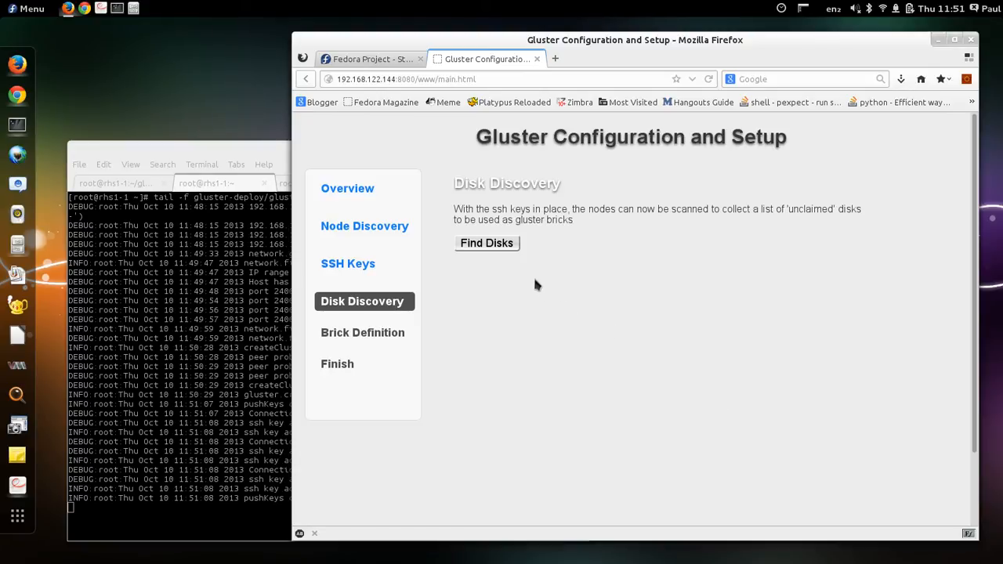
# Find the unclaimed disks, select the vdb disk on all four nodes, and continue to Brick Definition.
pyautogui.click(500, 245)
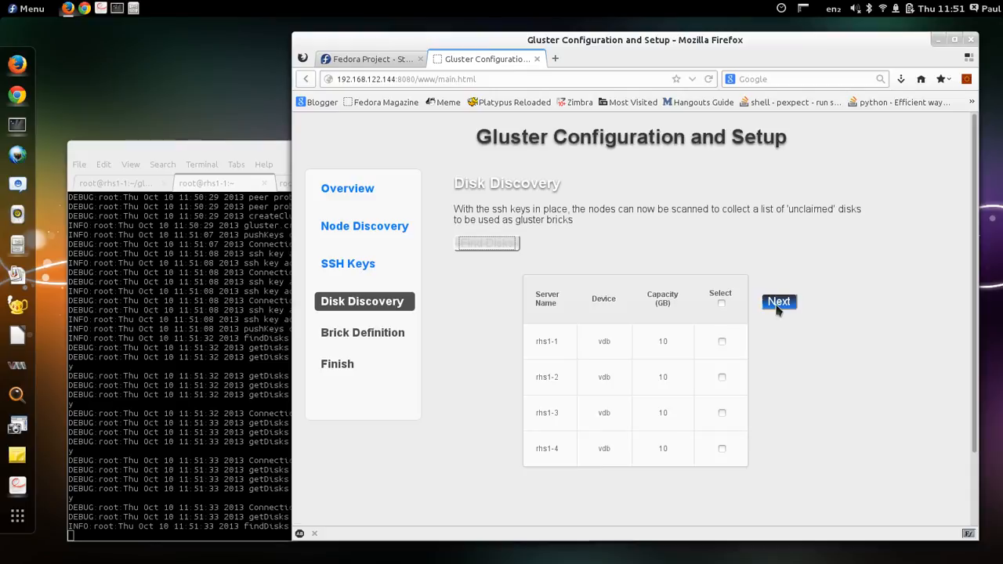
pyautogui.click(722, 303)
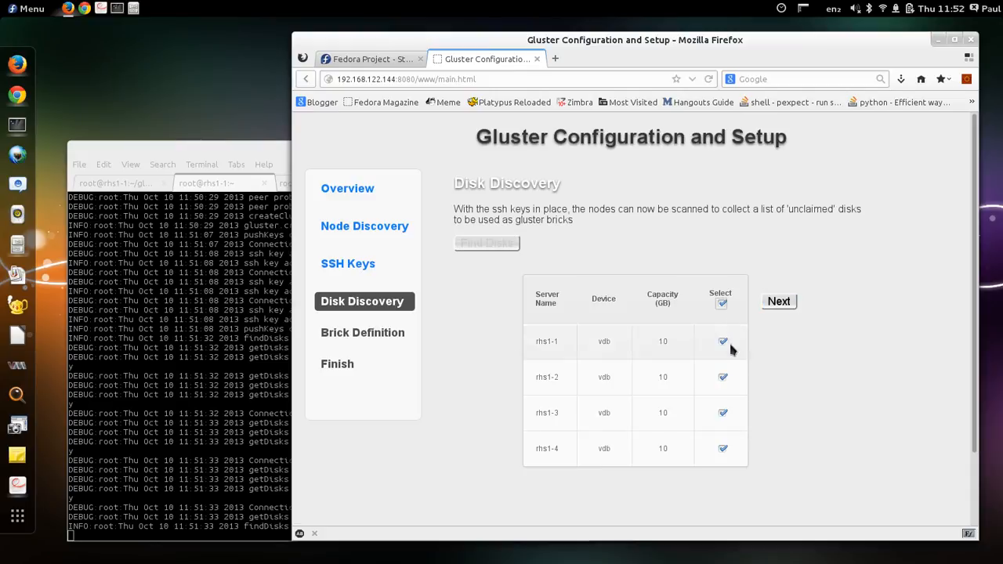
pyautogui.click(779, 302)
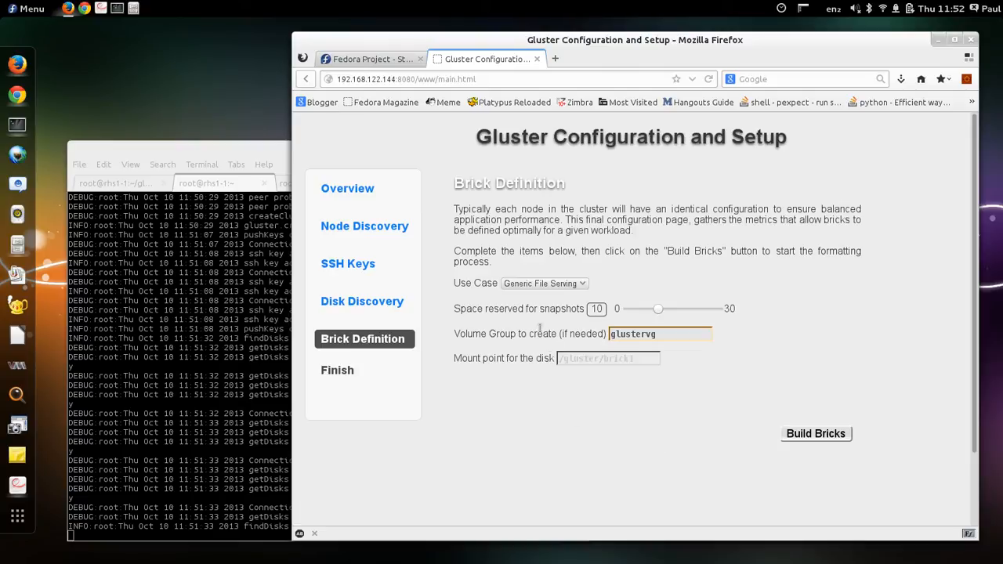
# Build the bricks with the Generic File Serving use case and check the formatting entries in the log.
pyautogui.click(539, 284)
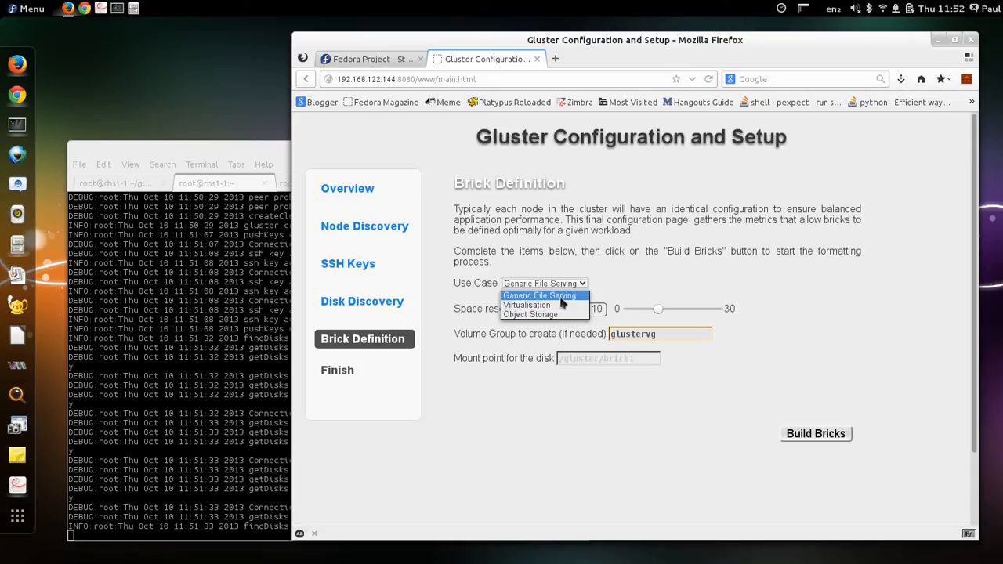
pyautogui.click(561, 297)
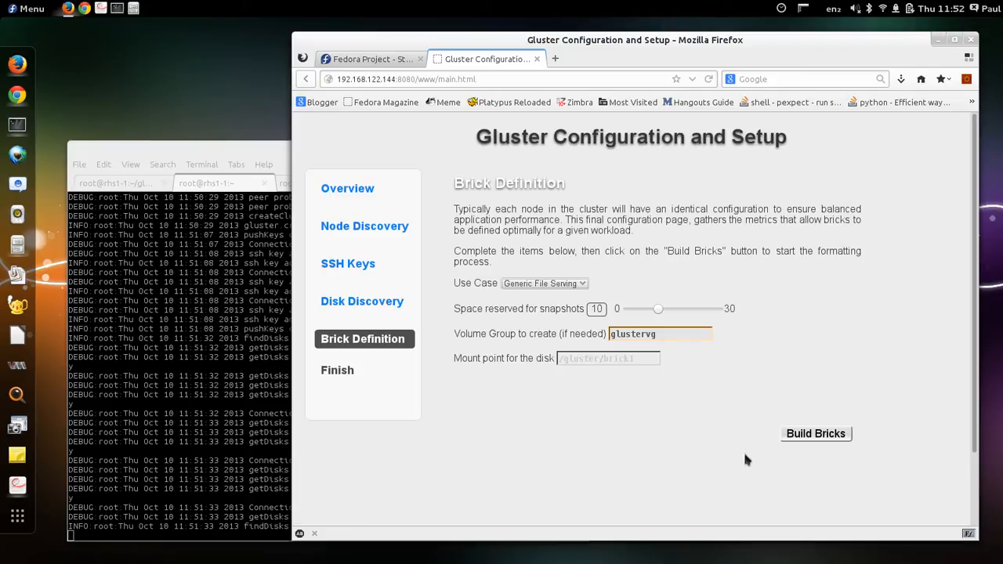
pyautogui.click(799, 437)
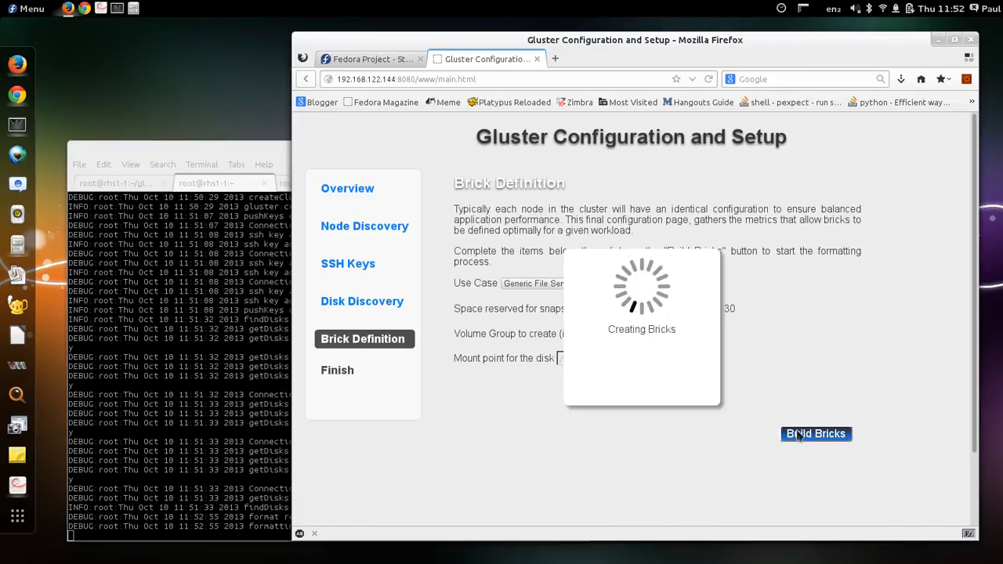
pyautogui.click(249, 156)
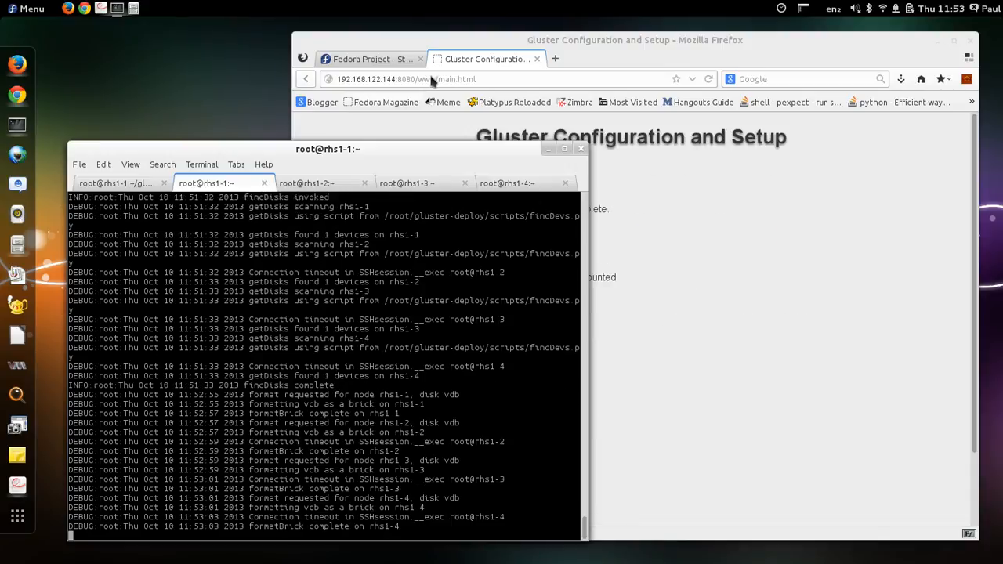
pyautogui.click(561, 39)
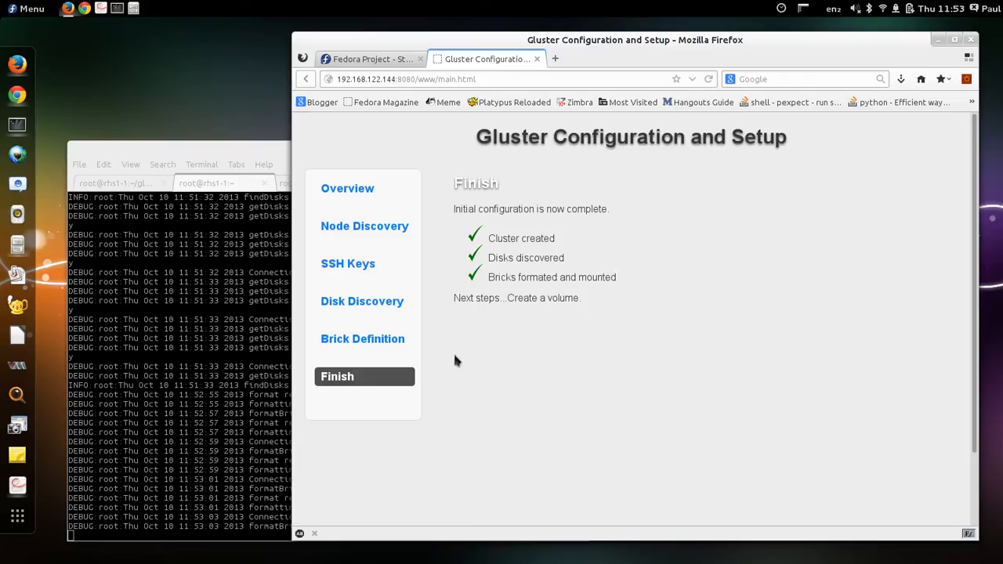
# Switch to the terminal and stop the running gluster-deploy web server on rhs1-1.
pyautogui.click(256, 153)
pyautogui.click(117, 188)
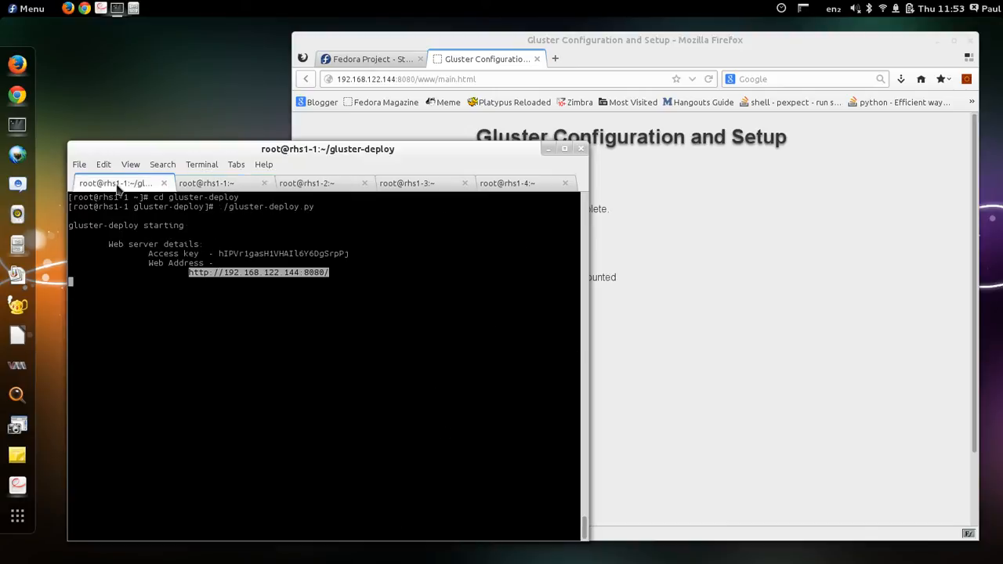
pyautogui.hotkey('ctrl', 'c')
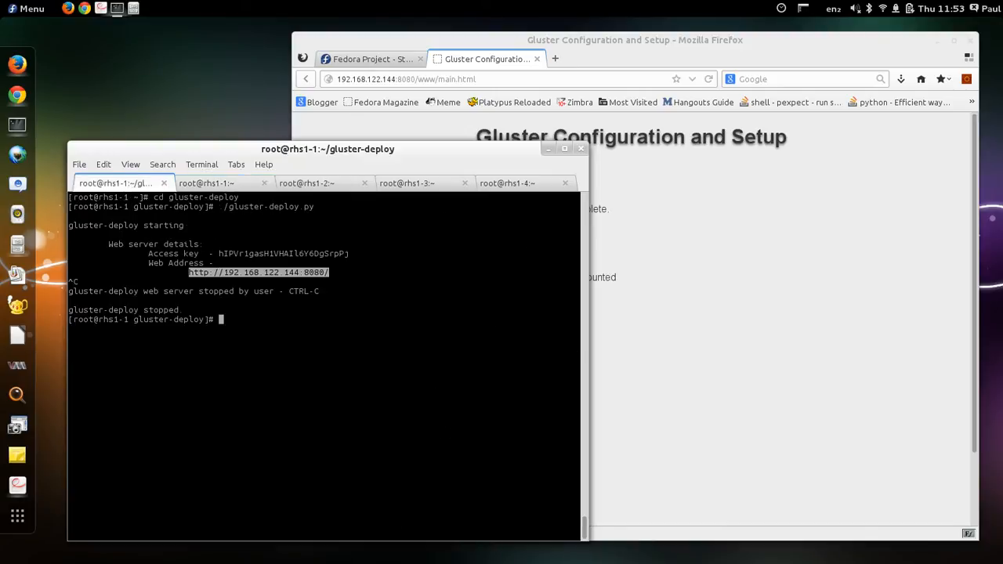
# Check the mounted file systems on nodes rhs1-2, rhs1-3 and rhs1-4 with df -h.
pyautogui.click(326, 185)
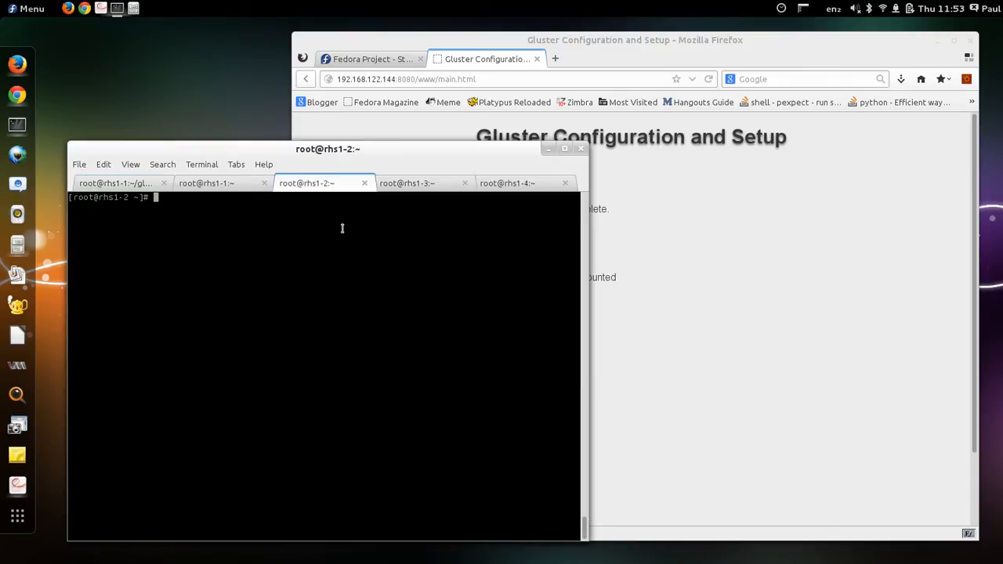
pyautogui.write('df -h')
pyautogui.press('Return')
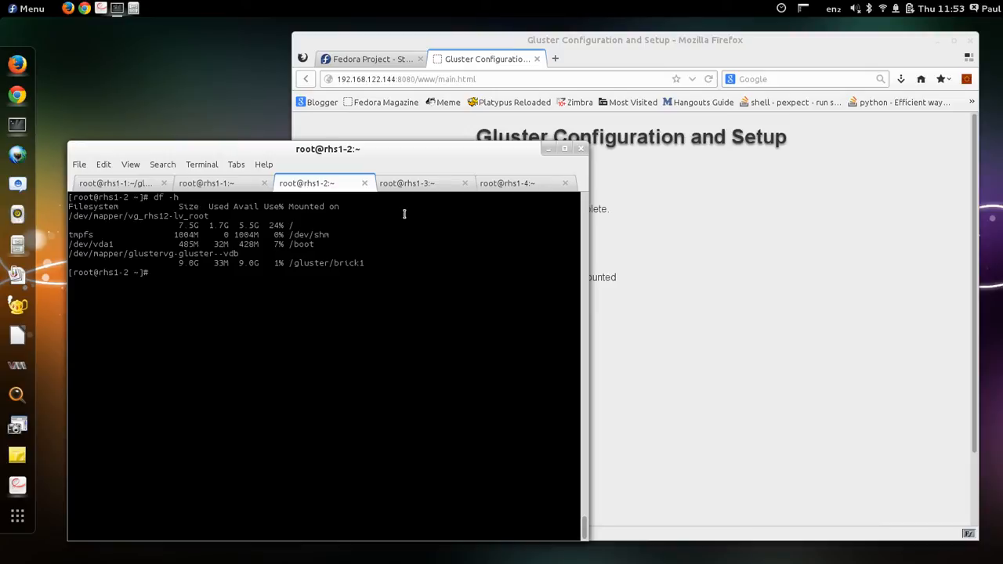
pyautogui.click(421, 185)
pyautogui.write('df -h')
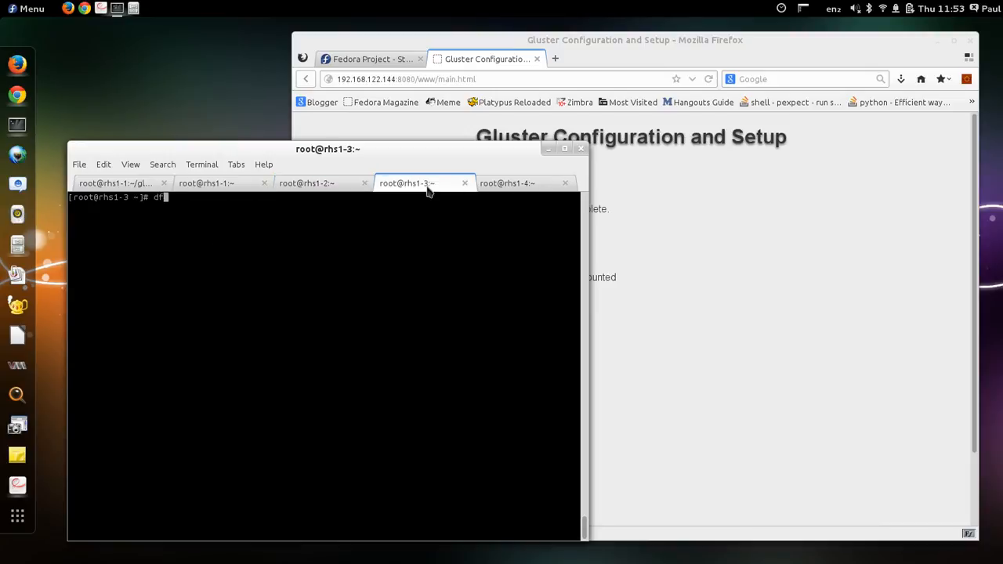
pyautogui.press('Return')
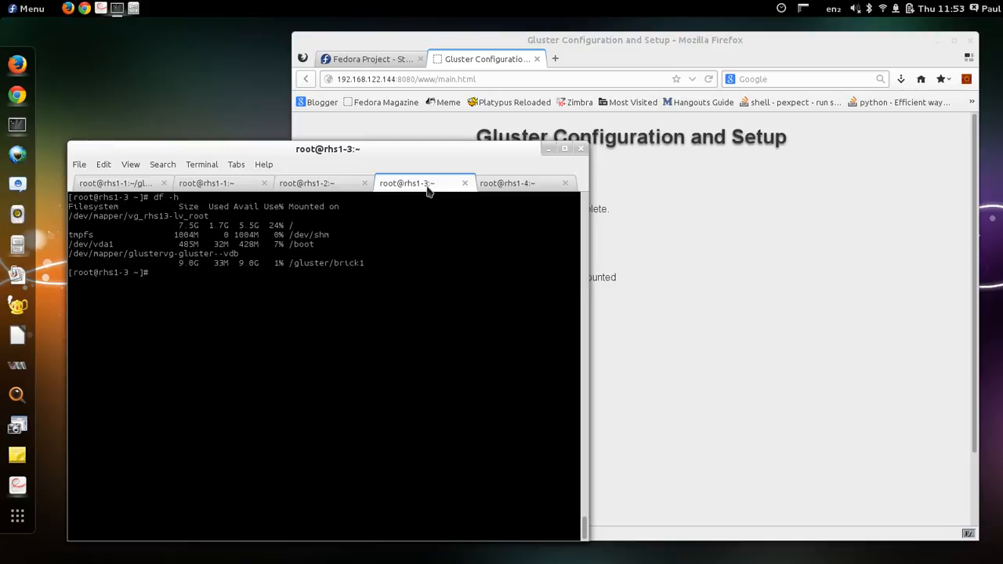
pyautogui.click(510, 185)
pyautogui.write('df -h')
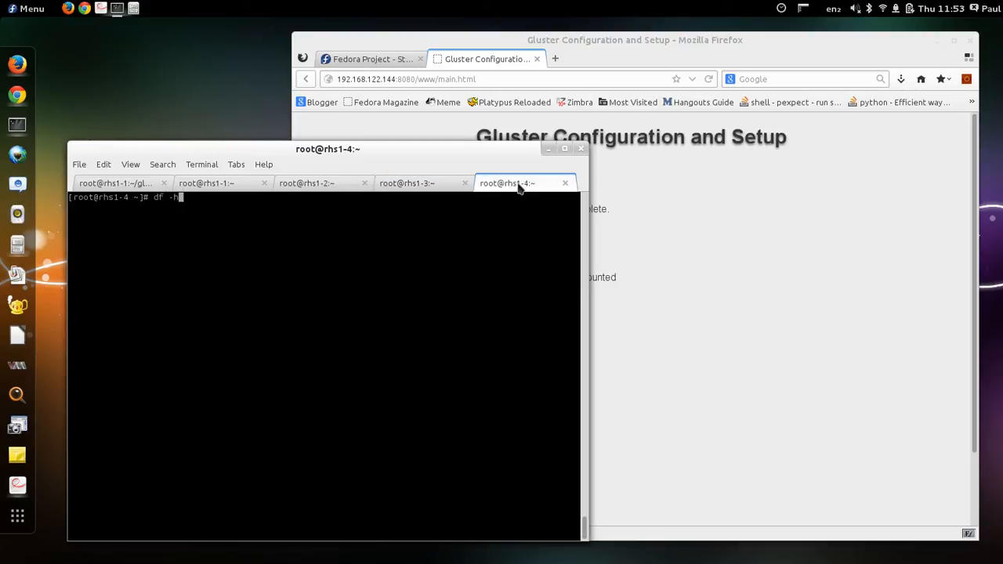
pyautogui.press('Return')
# Run gluster peer status on rhs1-1 to check the cluster peers, and return to the setup page in Firefox.
pyautogui.click(138, 184)
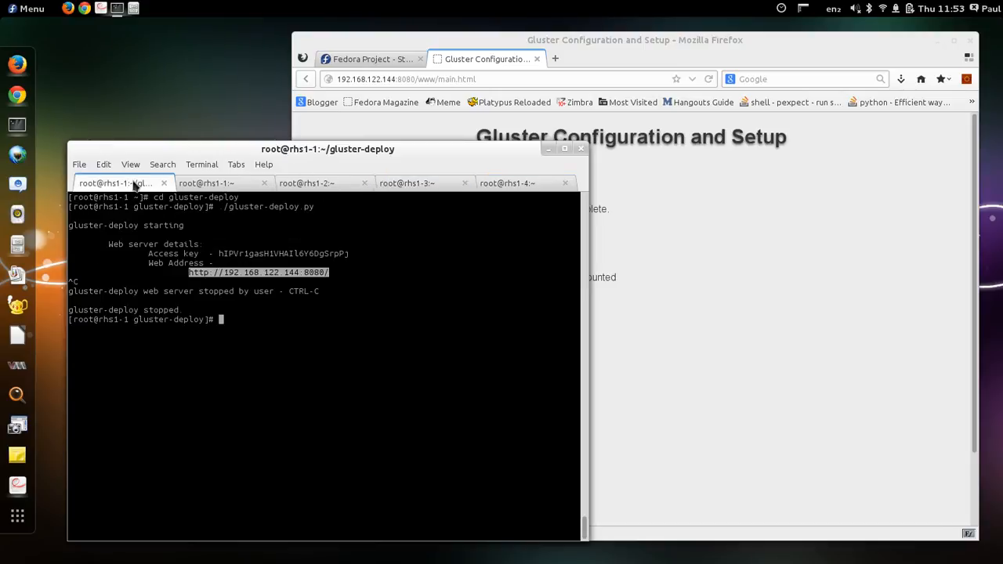
pyautogui.write('gluster peer status')
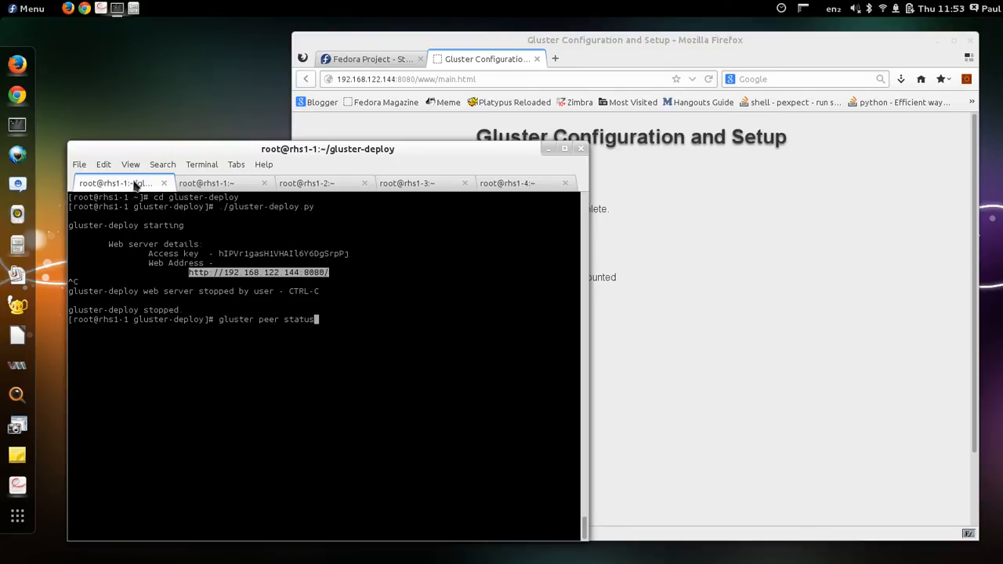
pyautogui.press('Return')
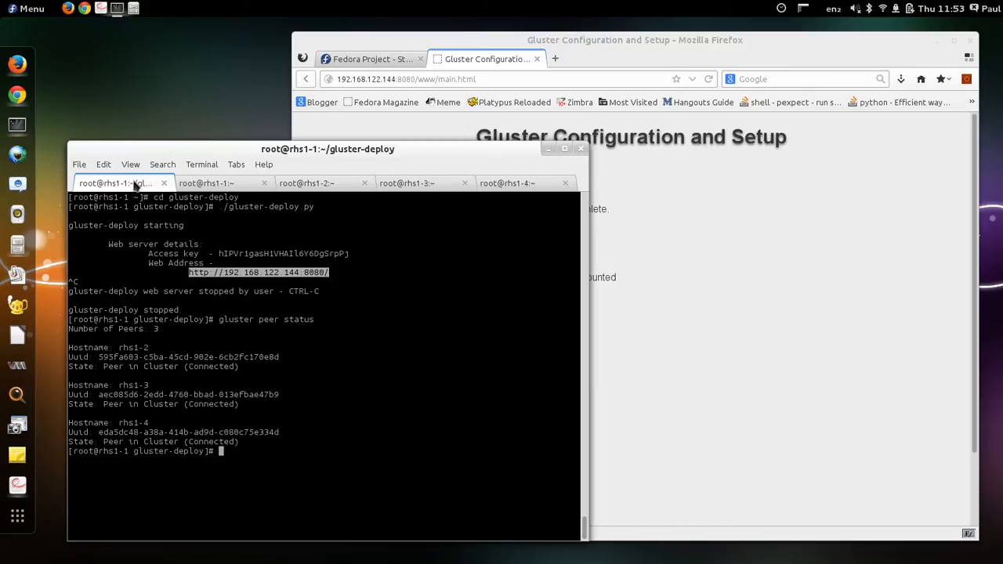
pyautogui.click(434, 52)
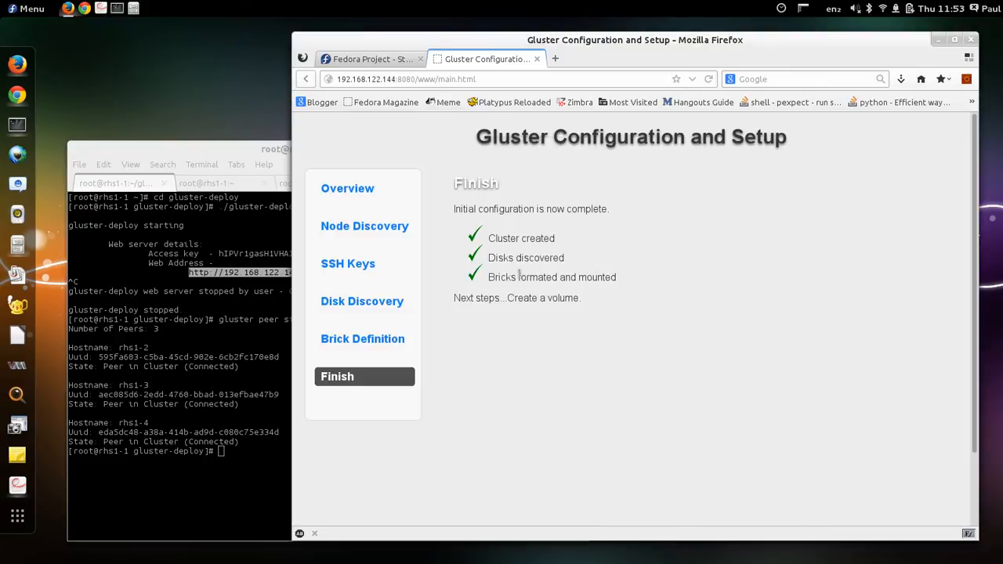